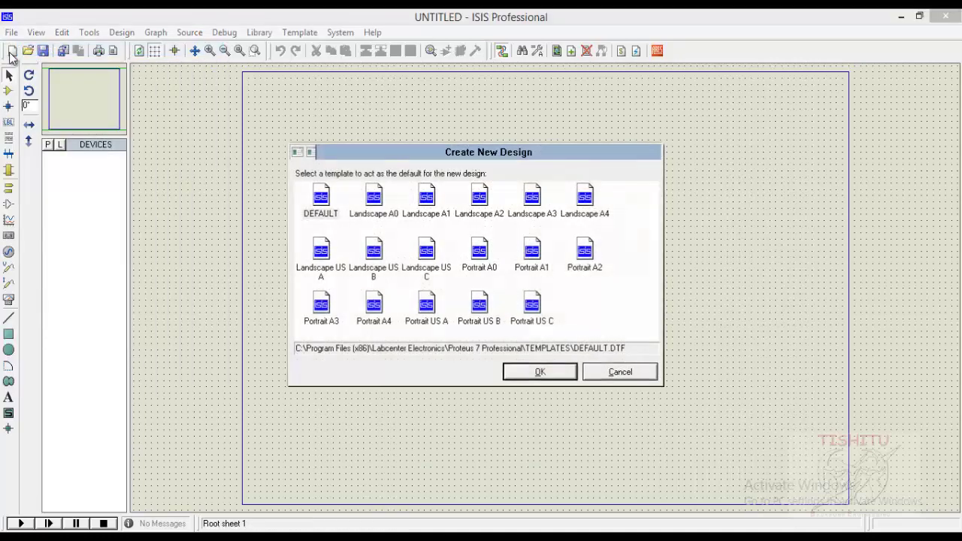
- Choose the DEFAULT template for the new design
{"action": "left_click", "coordinate": [322, 201]}
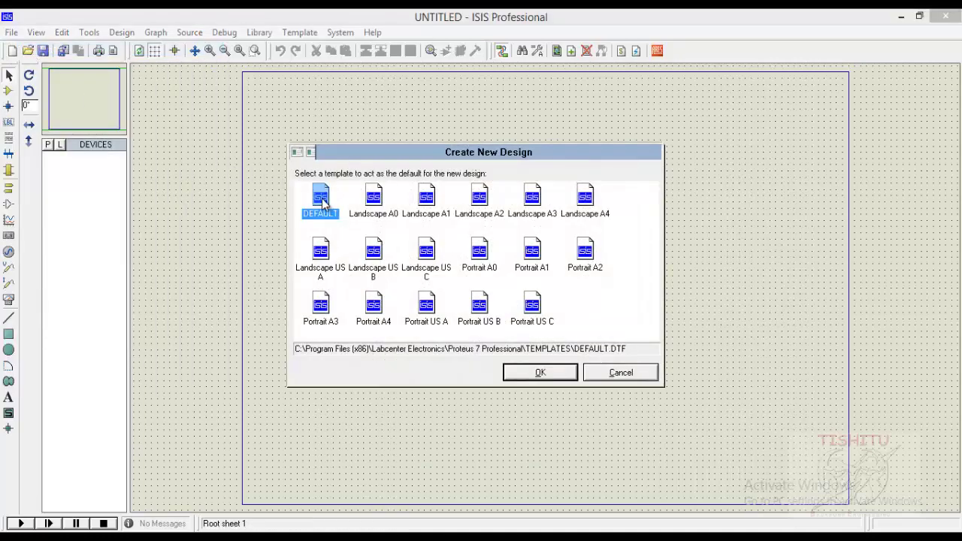
- Confirm the new DEFAULT design and zoom in twice on the empty sheet
{"action": "left_click", "coordinate": [541, 372]}
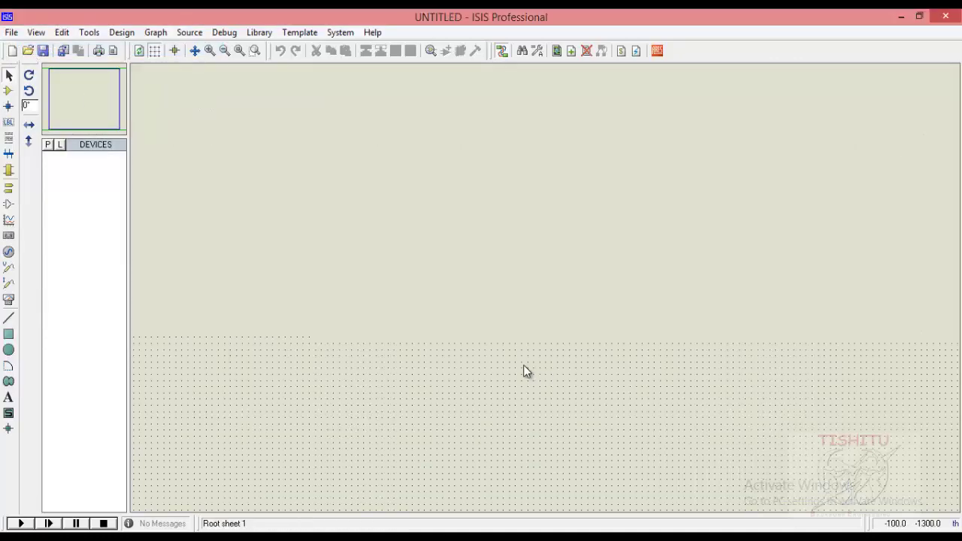
{"action": "left_click", "coordinate": [210, 51]}
{"action": "left_click", "coordinate": [209, 50]}
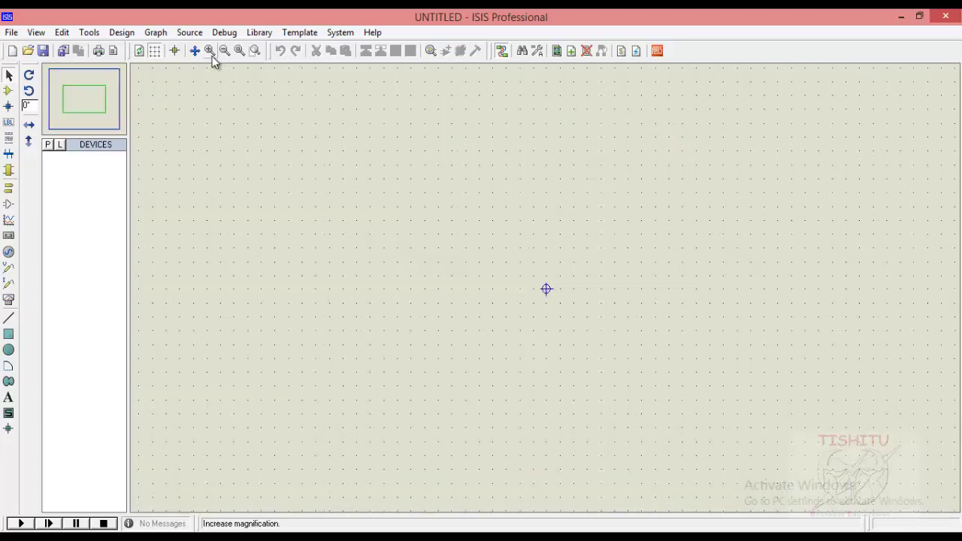
- Search 'transformer', pick TRAN-2P2S and place it on the sheet
{"action": "left_click", "coordinate": [48, 146]}
{"action": "type", "text": "lr"}
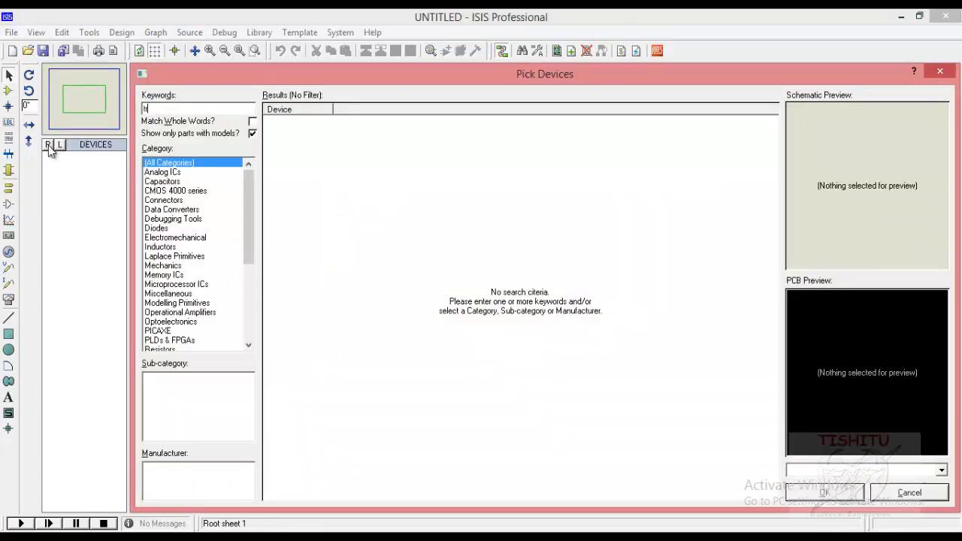
{"action": "type", "text": "ansformer"}
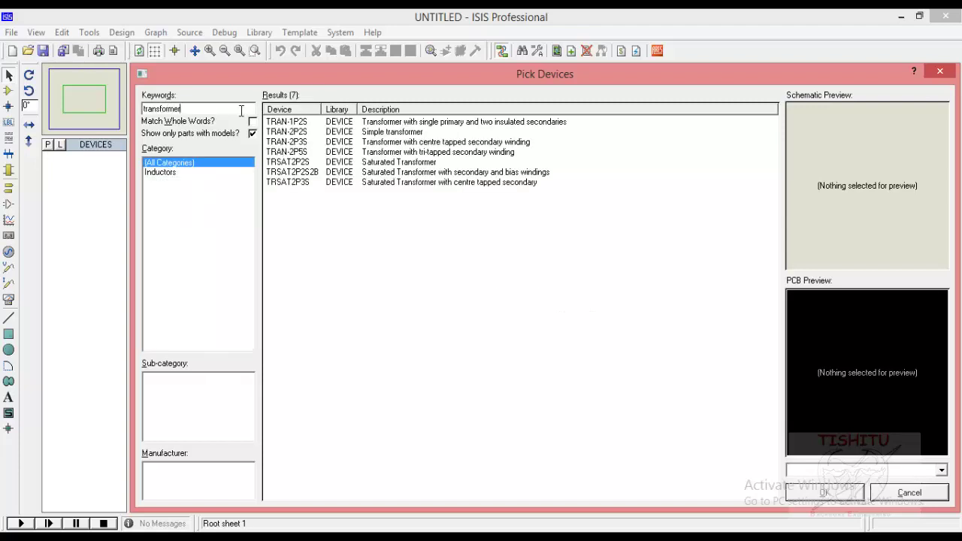
{"action": "left_click", "coordinate": [302, 131]}
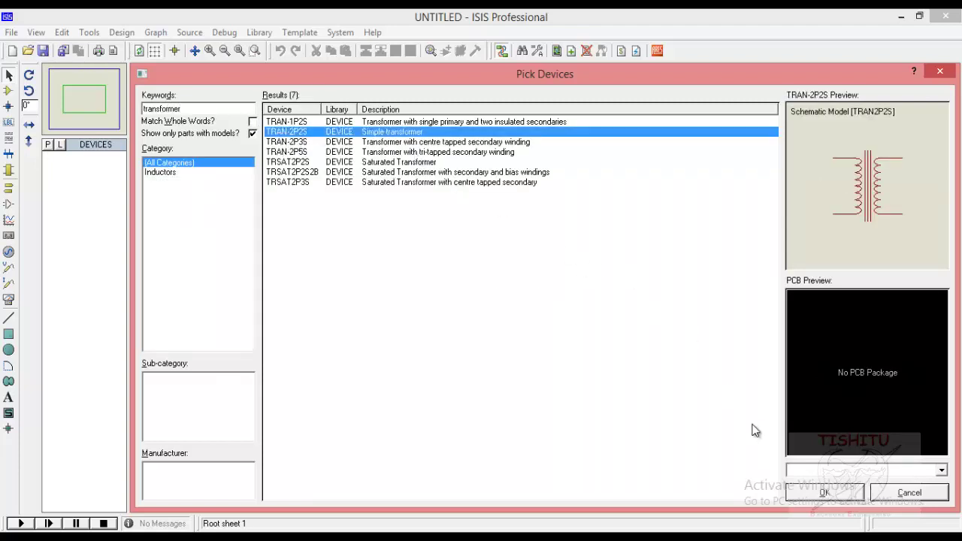
{"action": "left_click", "coordinate": [819, 493]}
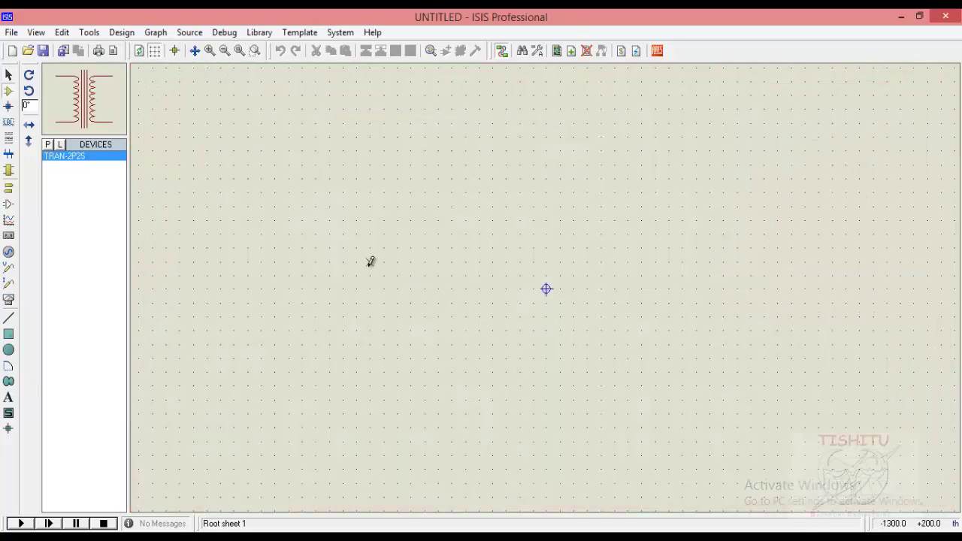
{"action": "left_click", "coordinate": [364, 249]}
{"action": "left_click", "coordinate": [331, 180]}
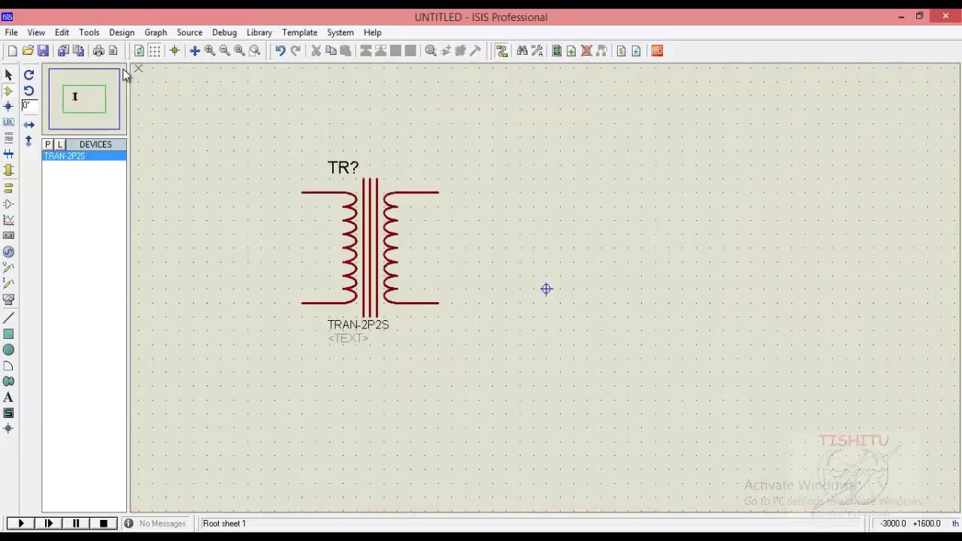
- Add a VSINE sine-wave source and place it left of the transformer
{"action": "left_click", "coordinate": [45, 149]}
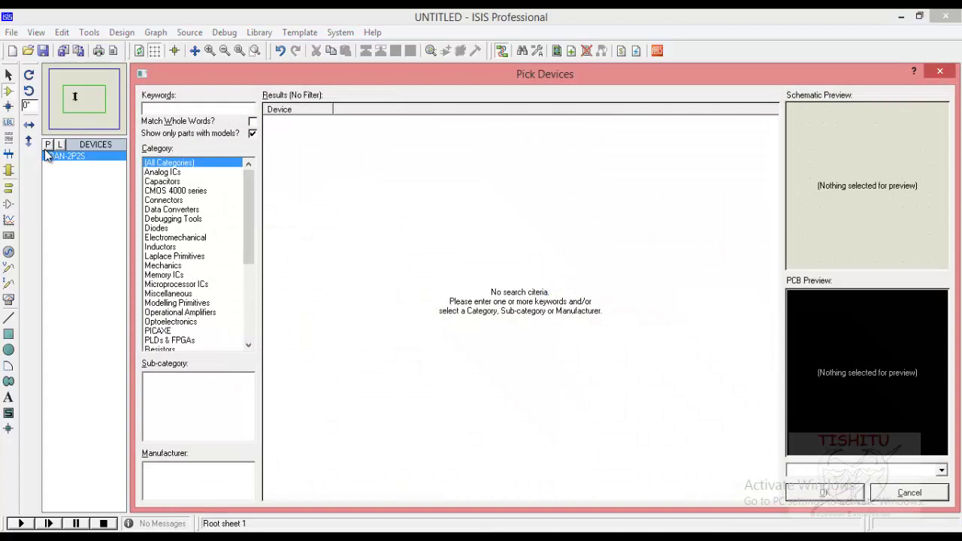
{"action": "type", "text": "vsine"}
{"action": "left_click", "coordinate": [280, 123]}
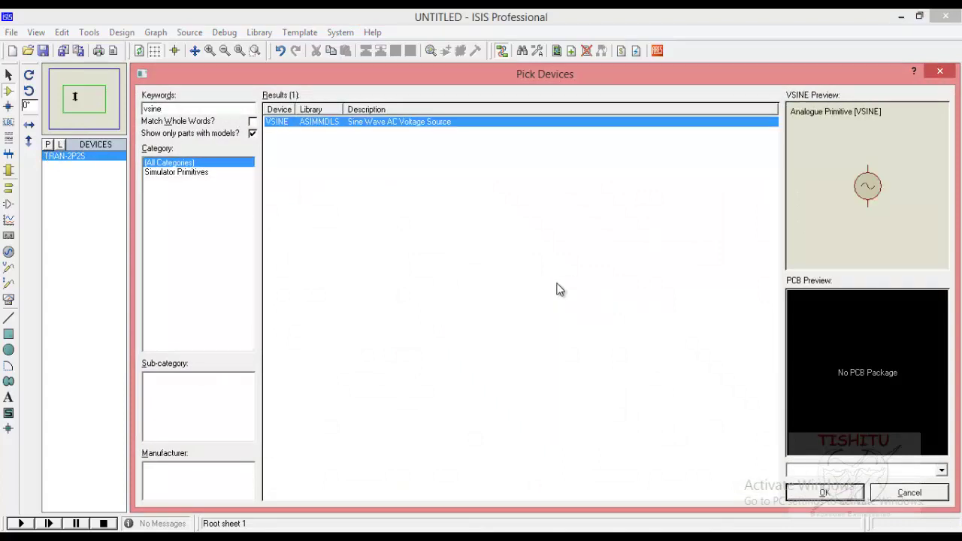
{"action": "left_click", "coordinate": [824, 492]}
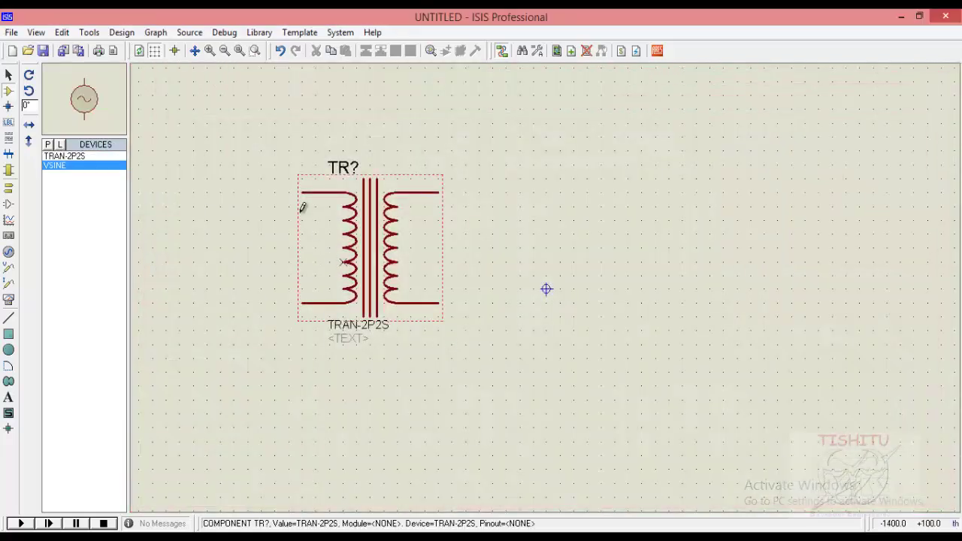
{"action": "left_click", "coordinate": [275, 248]}
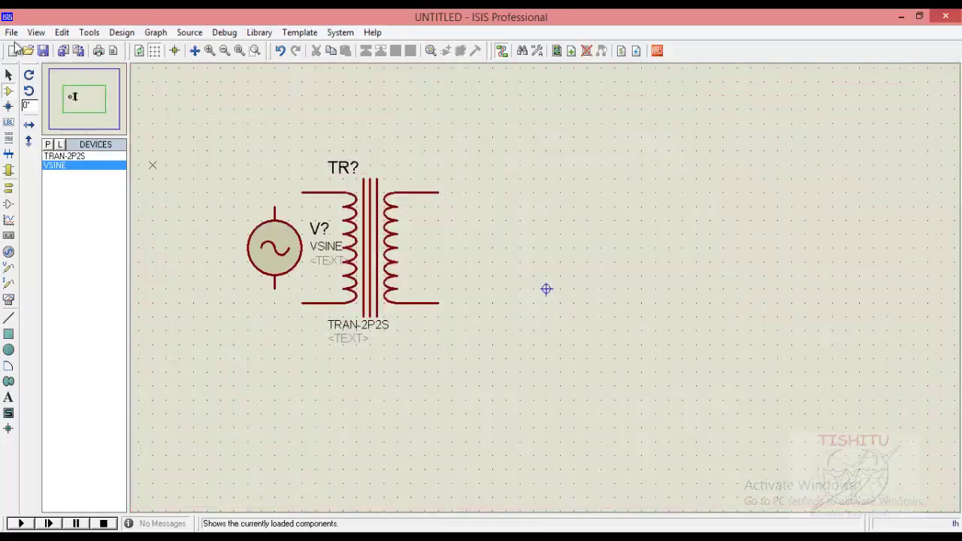
- Add a BRIDGE rectifier and place it right of the transformer
{"action": "left_click", "coordinate": [47, 144]}
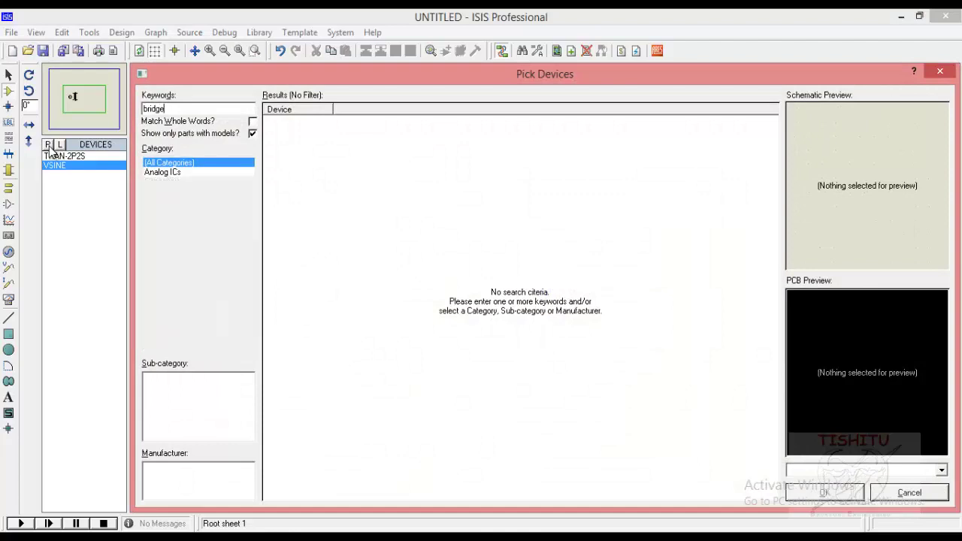
{"action": "left_click", "coordinate": [827, 492]}
{"action": "left_click", "coordinate": [588, 247]}
{"action": "left_click", "coordinate": [587, 247]}
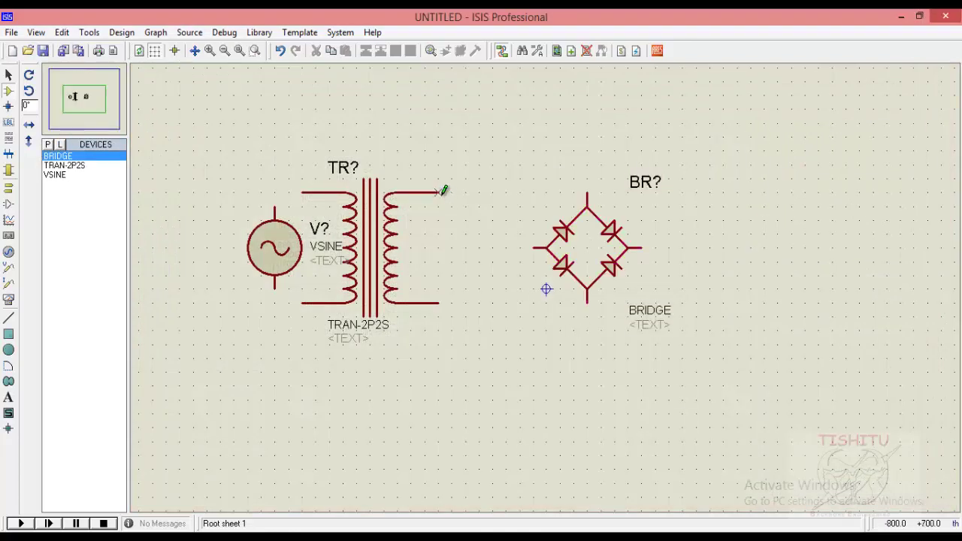
- Wire the transformer's top and bottom secondary terminals to the bridge's top and bottom pins
{"action": "left_click", "coordinate": [439, 192]}
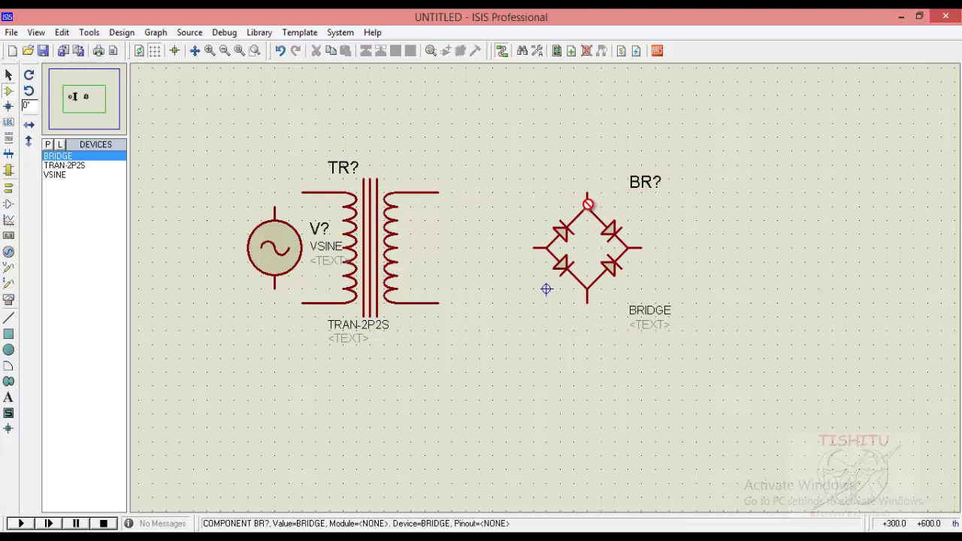
{"action": "left_click", "coordinate": [587, 194]}
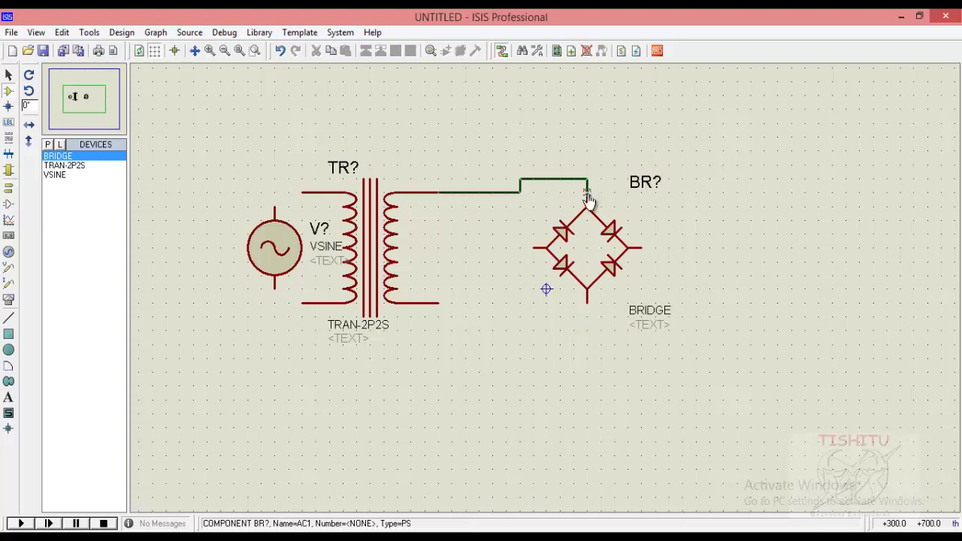
{"action": "left_click", "coordinate": [438, 302]}
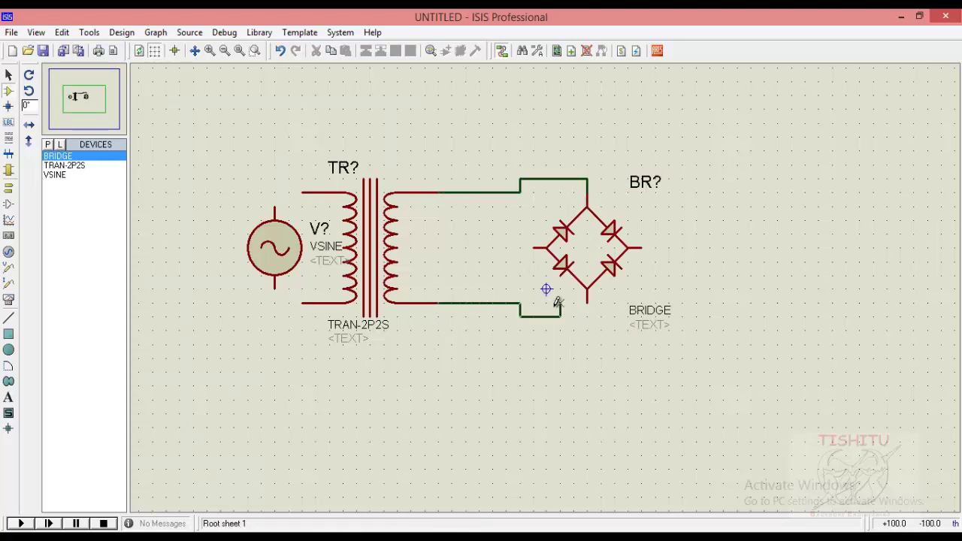
{"action": "left_click", "coordinate": [587, 301]}
- Wire the sine source's top and bottom terminals to the transformer's primary terminals
{"action": "left_click", "coordinate": [275, 201]}
{"action": "left_click", "coordinate": [303, 193]}
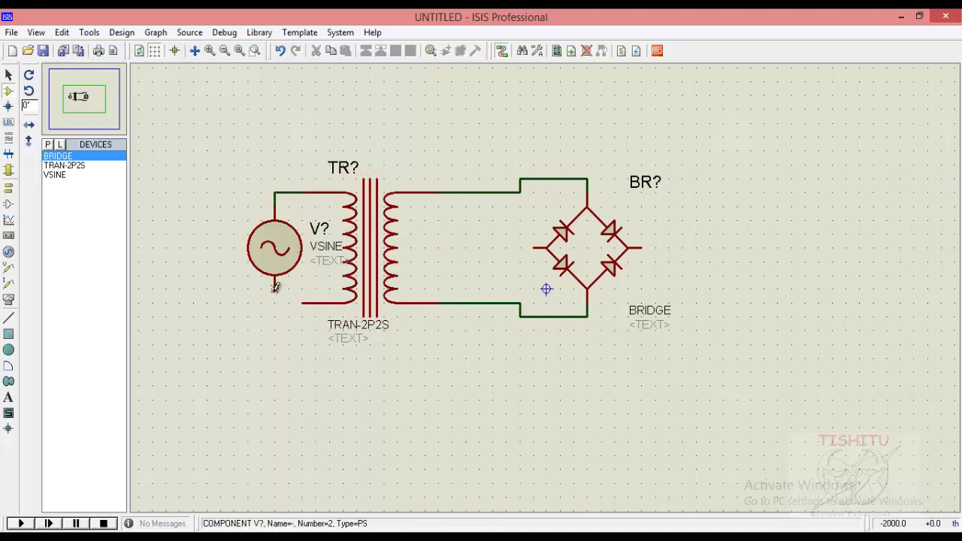
{"action": "left_click", "coordinate": [275, 287]}
{"action": "left_click", "coordinate": [303, 303]}
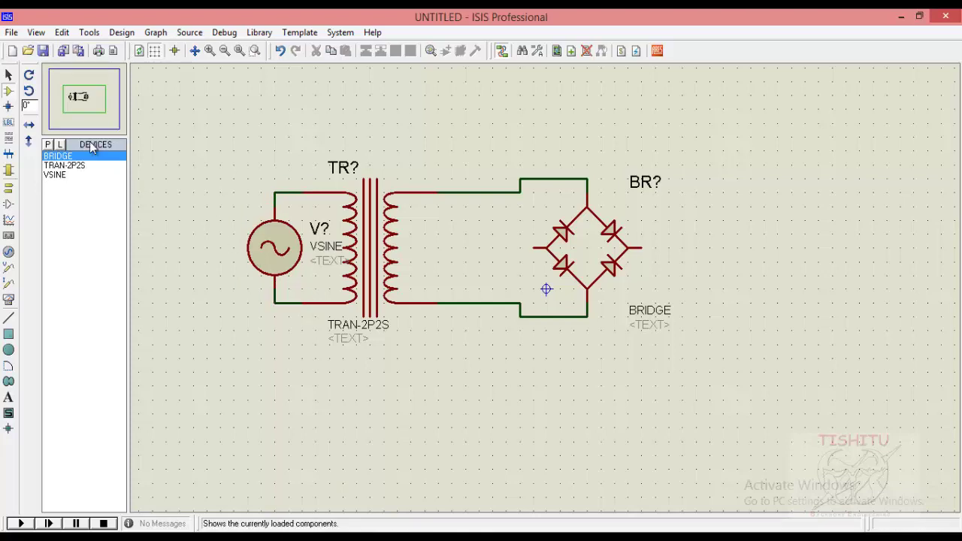
{"action": "left_click", "coordinate": [48, 146]}
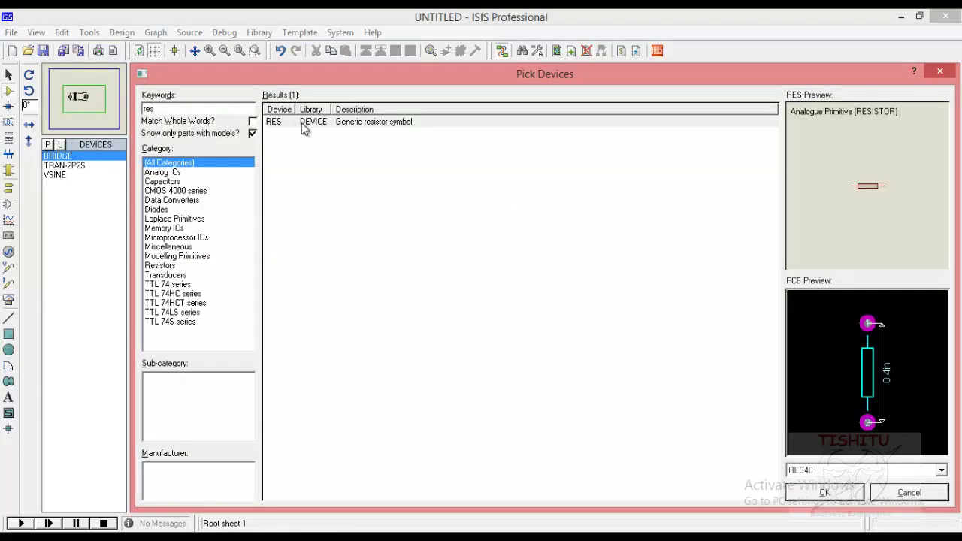
- Add a RES resistor and place the 10k resistor above the bridge
{"action": "left_click", "coordinate": [301, 124]}
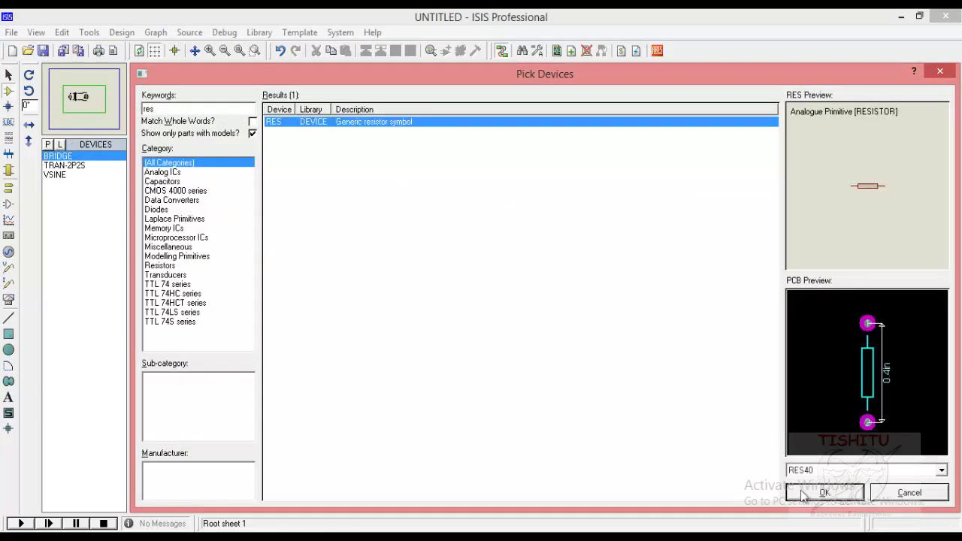
{"action": "left_click", "coordinate": [802, 496]}
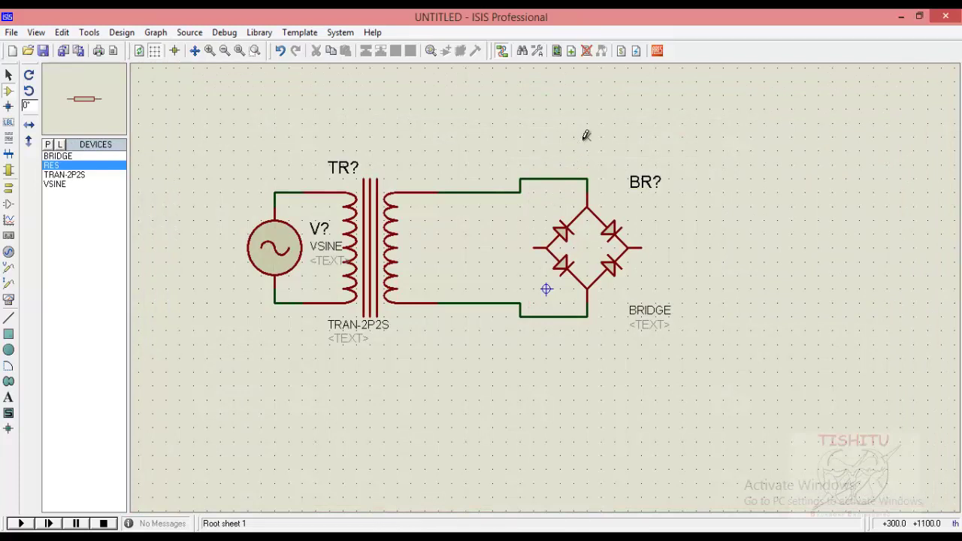
{"action": "left_click", "coordinate": [585, 135]}
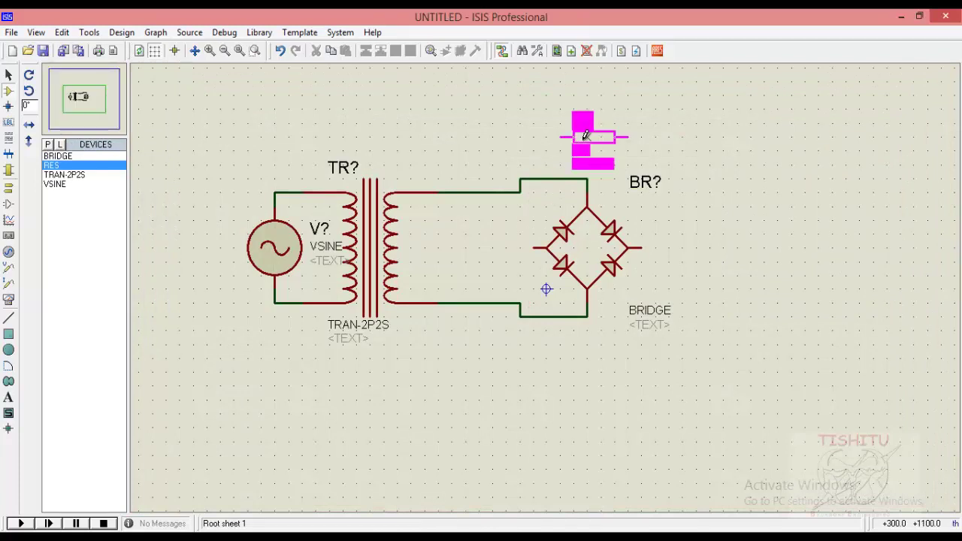
{"action": "left_click", "coordinate": [586, 136]}
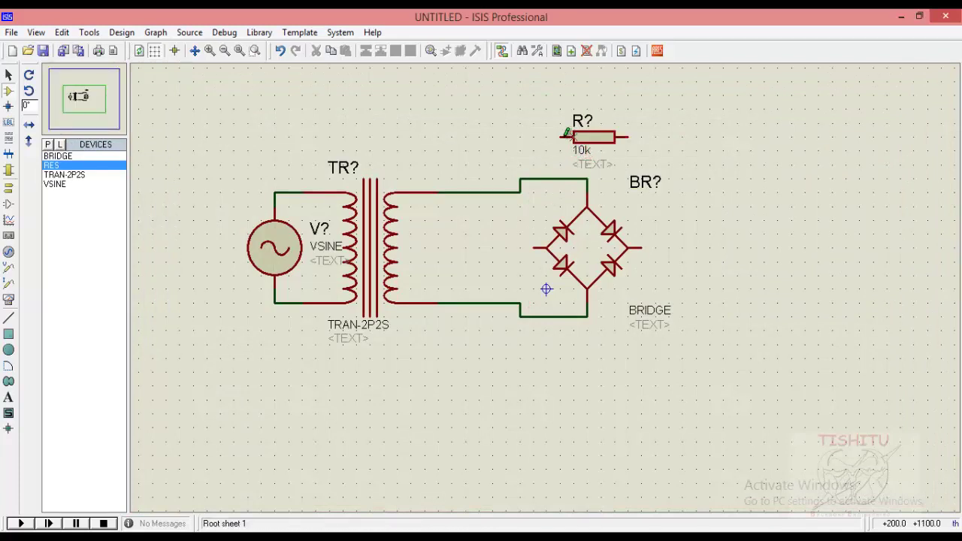
- Wire the resistor's left pin to the bridge's left terminal and start a wire from its right pin
{"action": "left_click", "coordinate": [560, 136]}
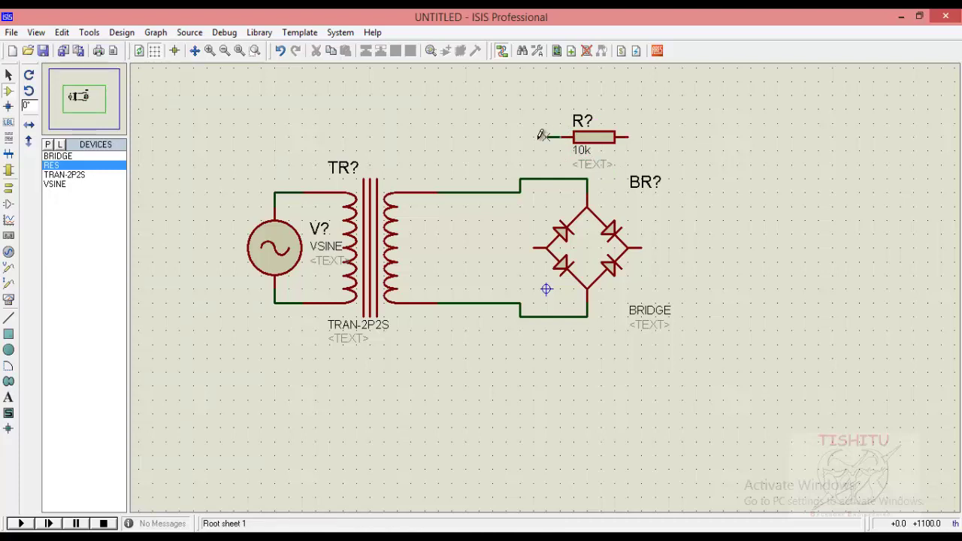
{"action": "left_click", "coordinate": [533, 248]}
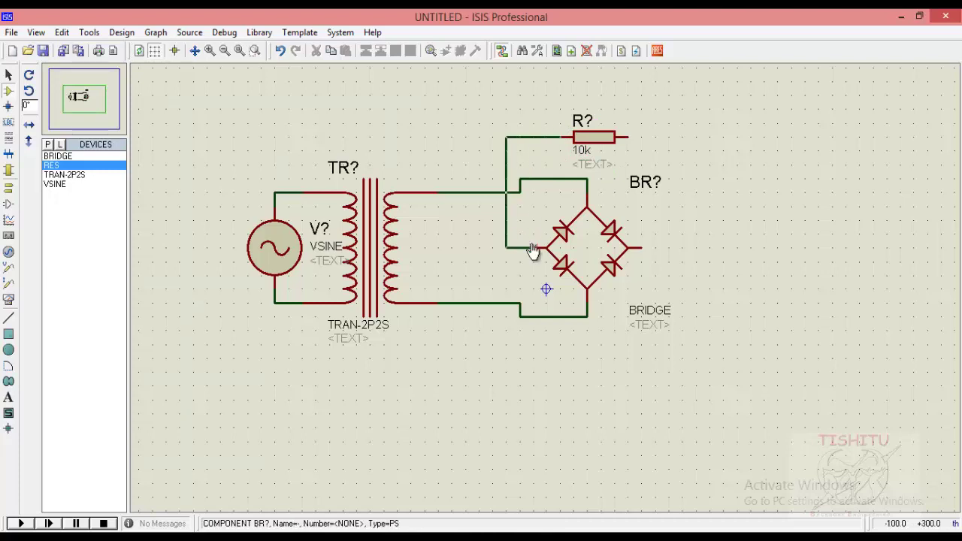
{"action": "left_click", "coordinate": [628, 136]}
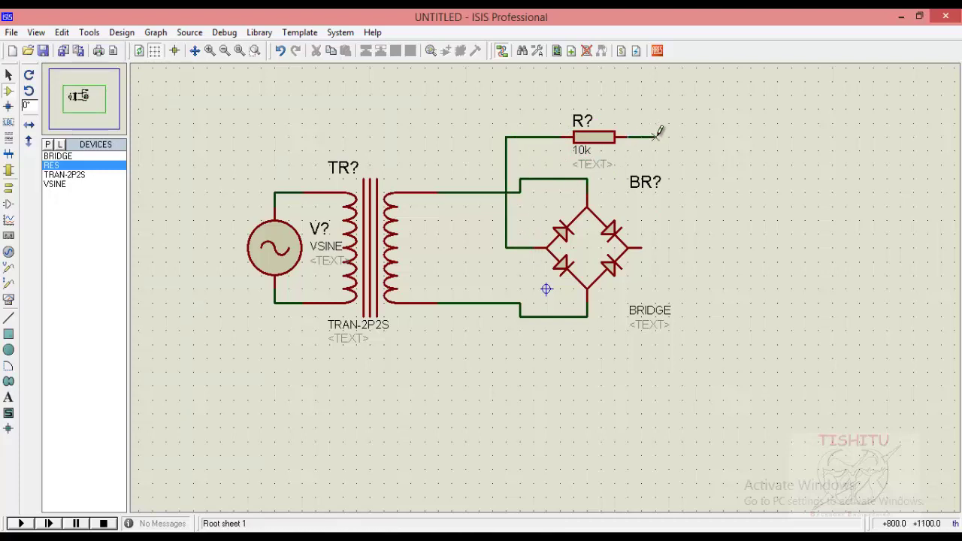
- Place an oscilloscope from Virtual Instruments to the right of the bridge
{"action": "left_click", "coordinate": [644, 247]}
{"action": "left_click", "coordinate": [9, 299]}
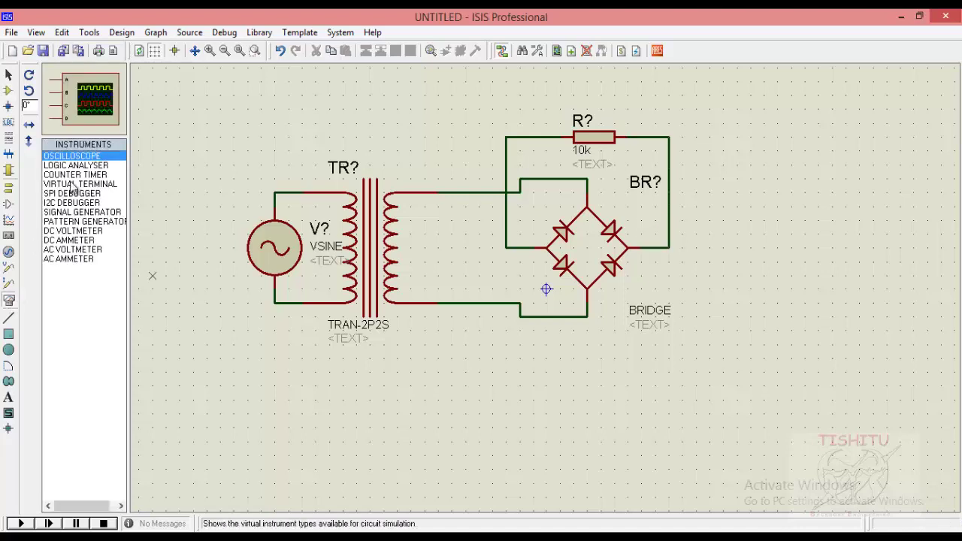
{"action": "left_click", "coordinate": [780, 231]}
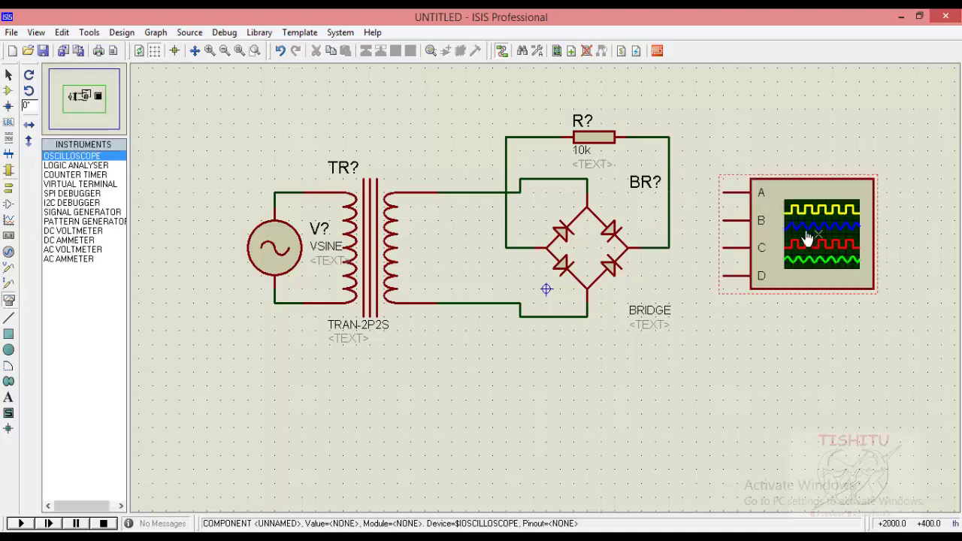
- Wire the source's top node to oscilloscope input A and the resistor's left node to input B
{"action": "left_click", "coordinate": [275, 192]}
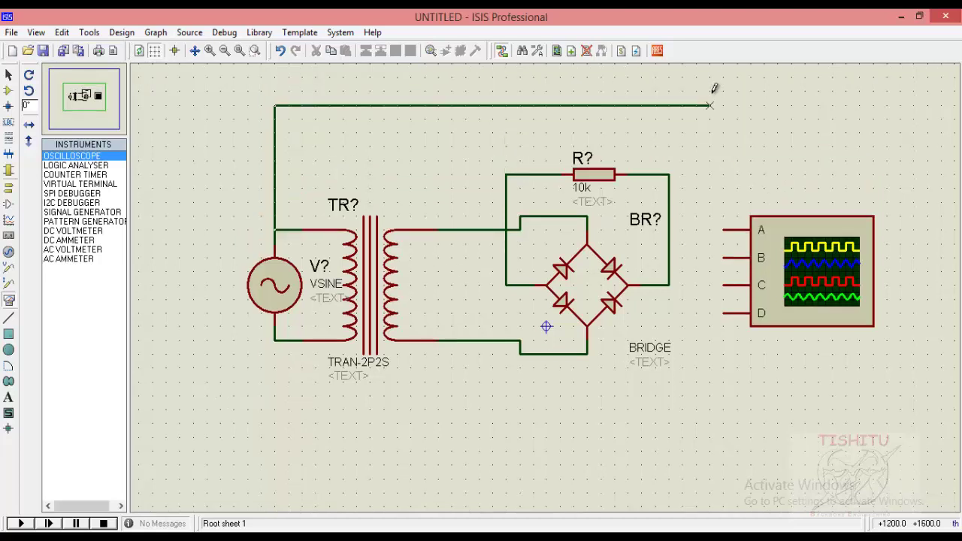
{"action": "left_click", "coordinate": [712, 91]}
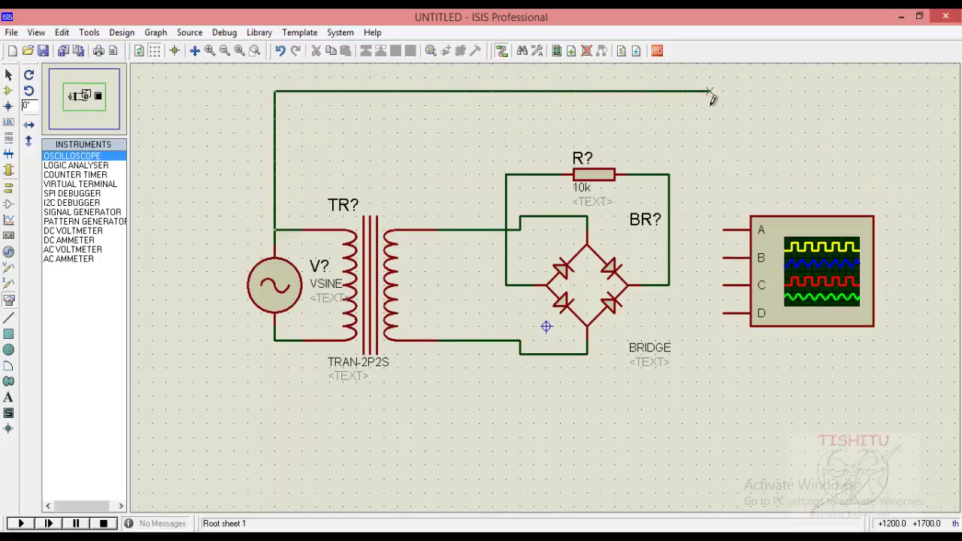
{"action": "left_click", "coordinate": [717, 230]}
{"action": "left_click", "coordinate": [508, 174]}
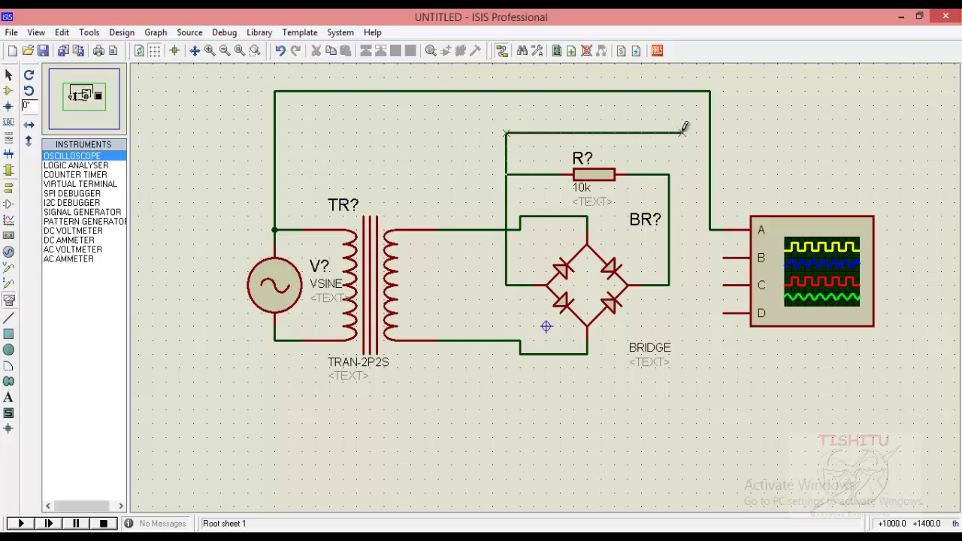
{"action": "left_click", "coordinate": [683, 133]}
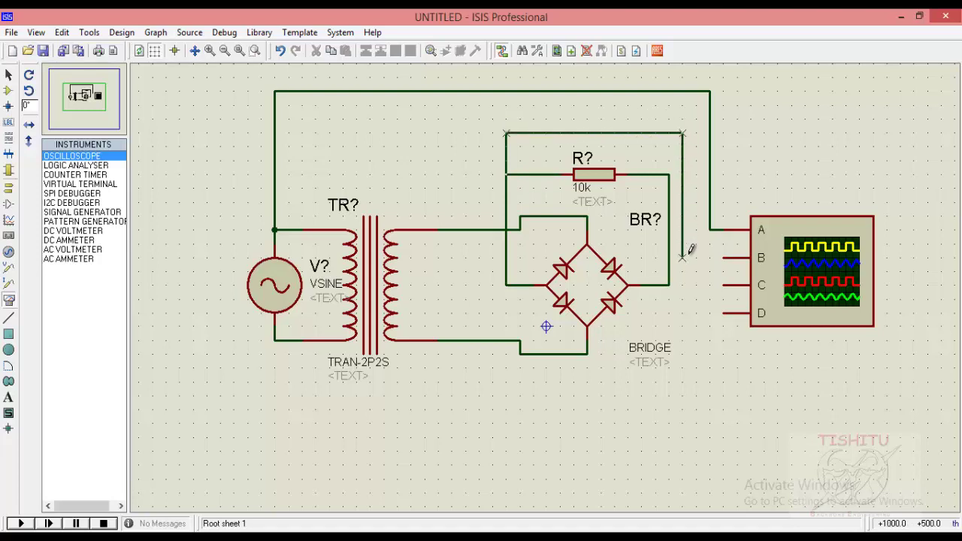
{"action": "left_click", "coordinate": [719, 258]}
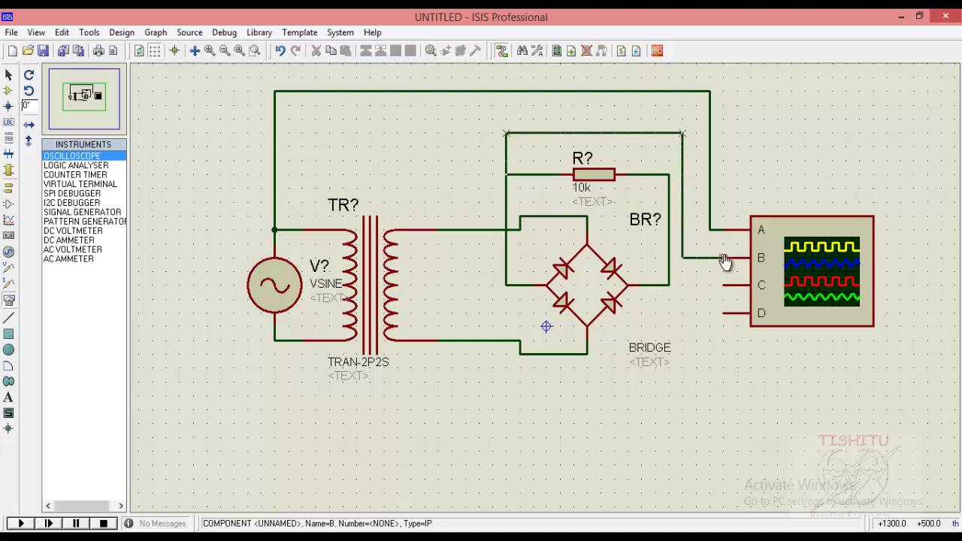
- Wire the bridge's right output terminal to oscilloscope input C
{"action": "left_click", "coordinate": [660, 279]}
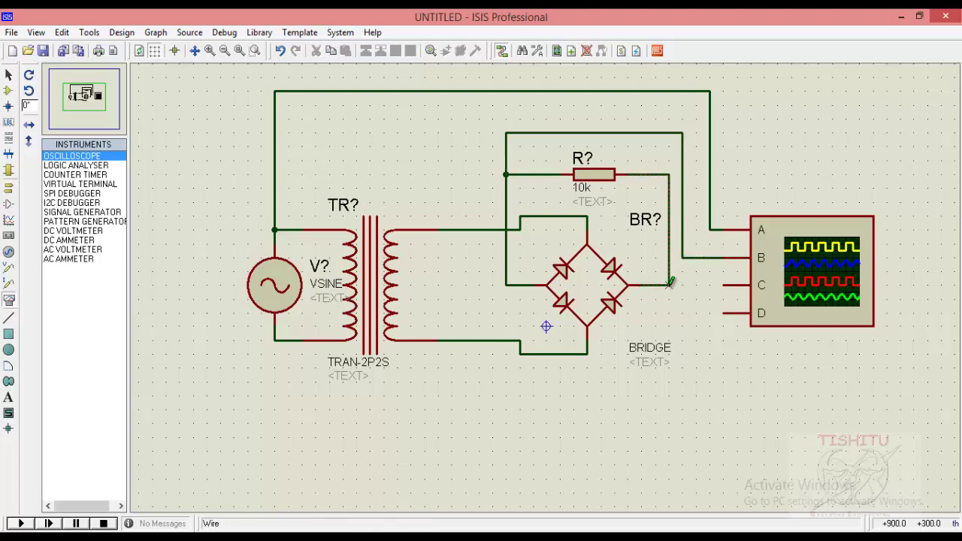
{"action": "left_click", "coordinate": [670, 284]}
{"action": "left_click", "coordinate": [723, 286]}
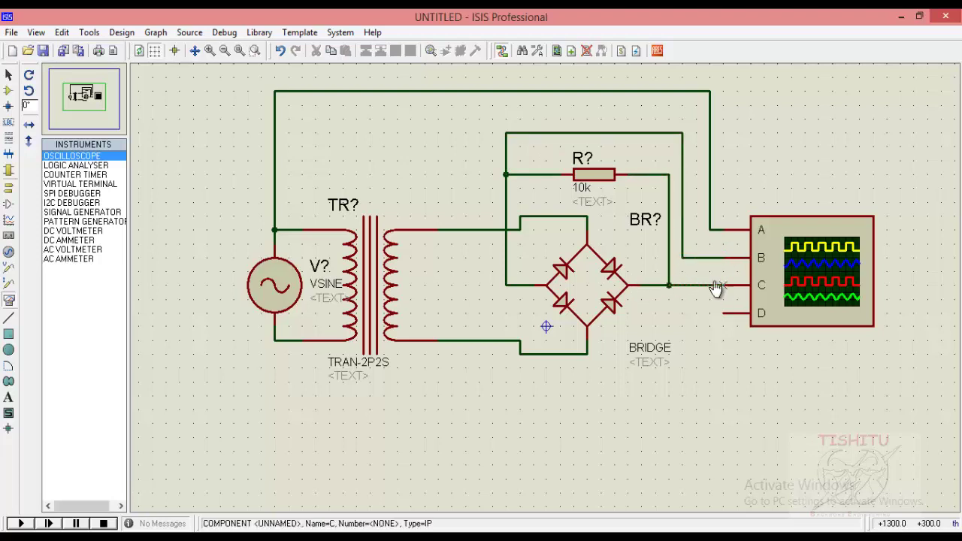
{"action": "left_click", "coordinate": [91, 102]}
{"action": "left_click", "coordinate": [86, 95]}
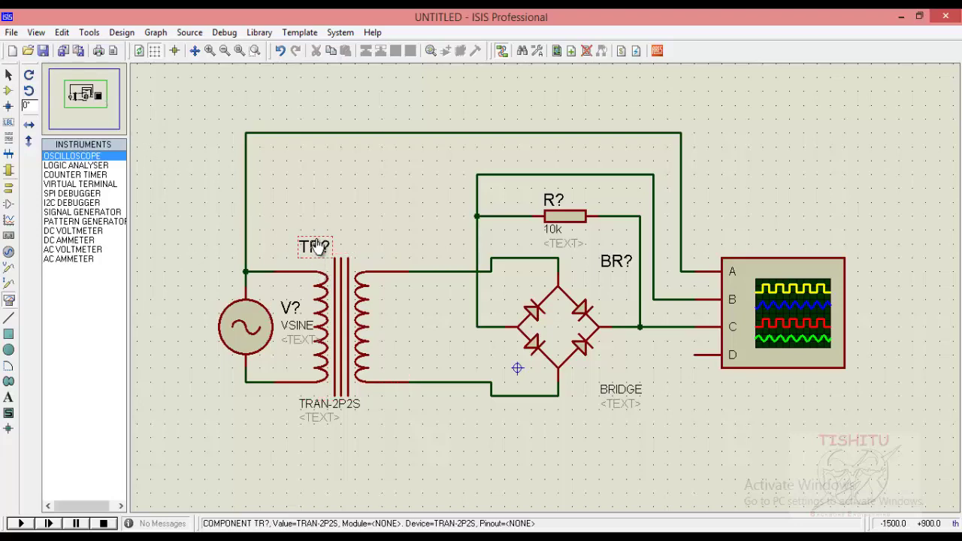
- Set the sine source's amplitude to 220 and frequency to 50
{"action": "double_click", "coordinate": [255, 331]}
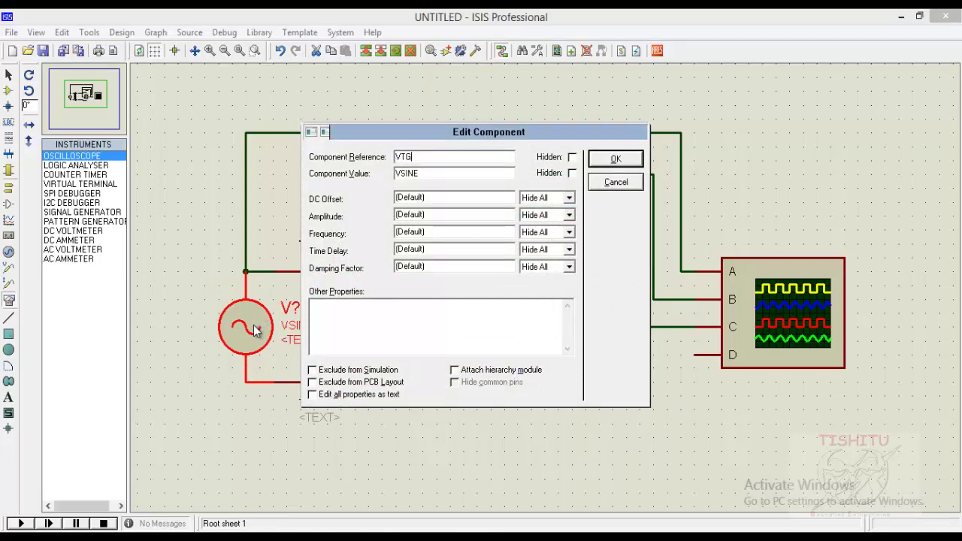
{"action": "double_click", "coordinate": [427, 214]}
{"action": "type", "text": "220"}
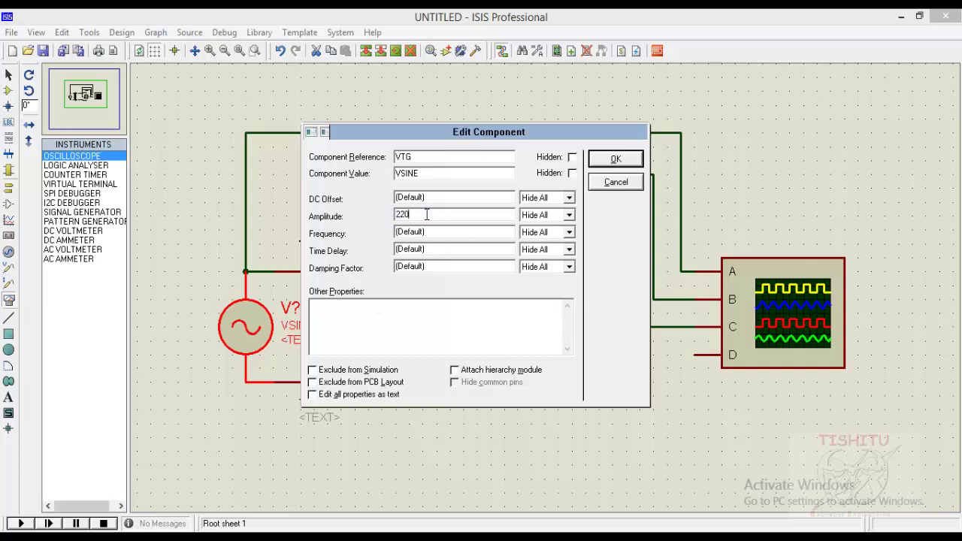
{"action": "double_click", "coordinate": [429, 232]}
{"action": "type", "text": "50"}
{"action": "left_click", "coordinate": [611, 163]}
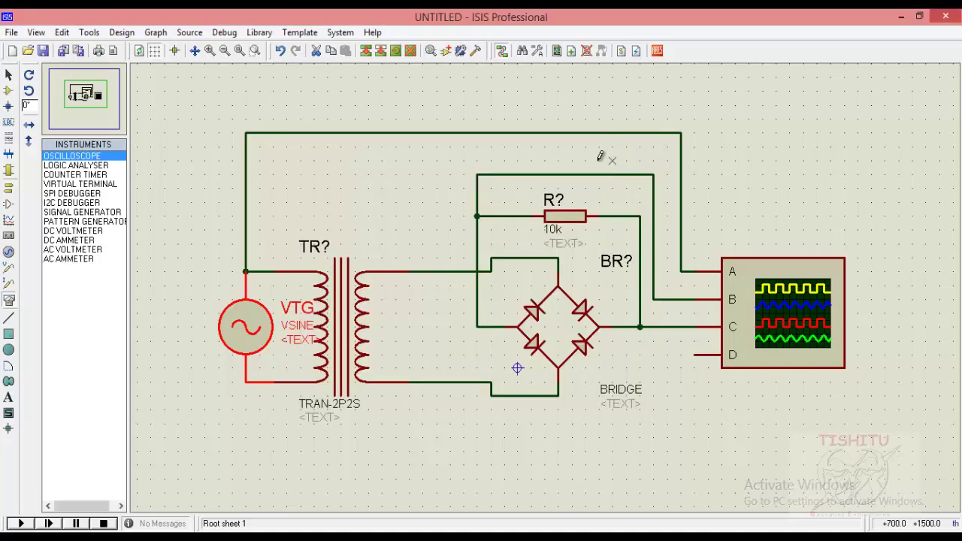
- Label the transformer TR1 and the resistor R1
{"action": "left_click", "coordinate": [316, 256]}
{"action": "left_click", "coordinate": [316, 256]}
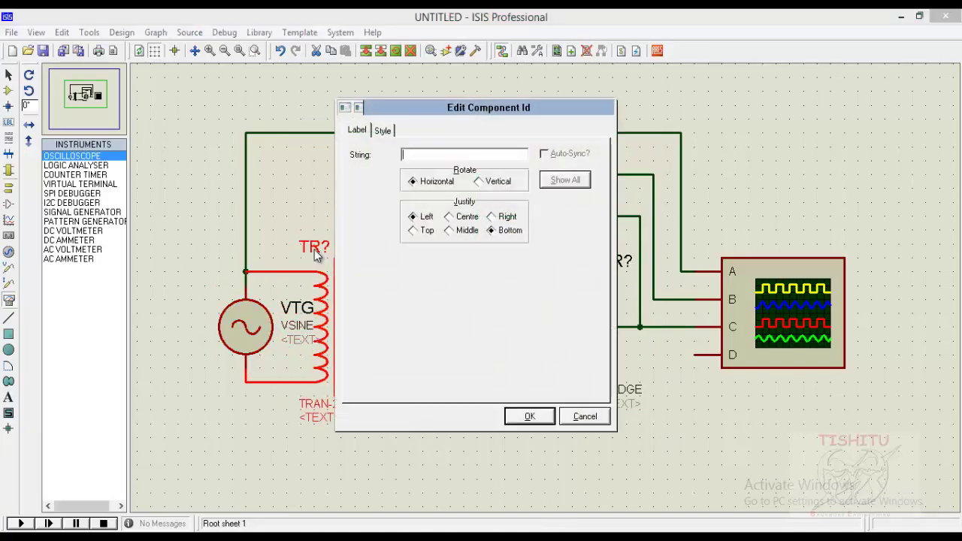
{"action": "type", "text": "TR1"}
{"action": "key", "text": "Return"}
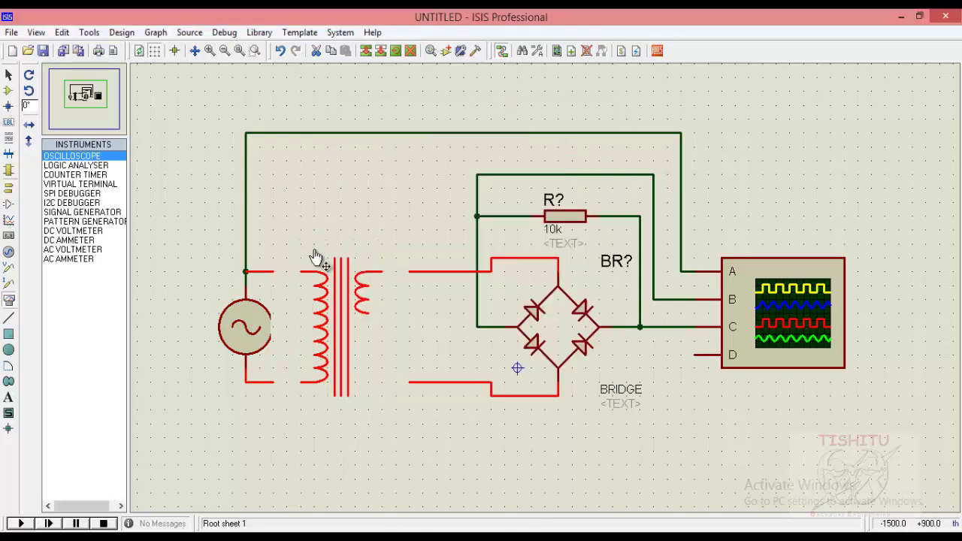
{"action": "left_click", "coordinate": [555, 200]}
{"action": "left_click", "coordinate": [560, 199]}
{"action": "type", "text": "R1"}
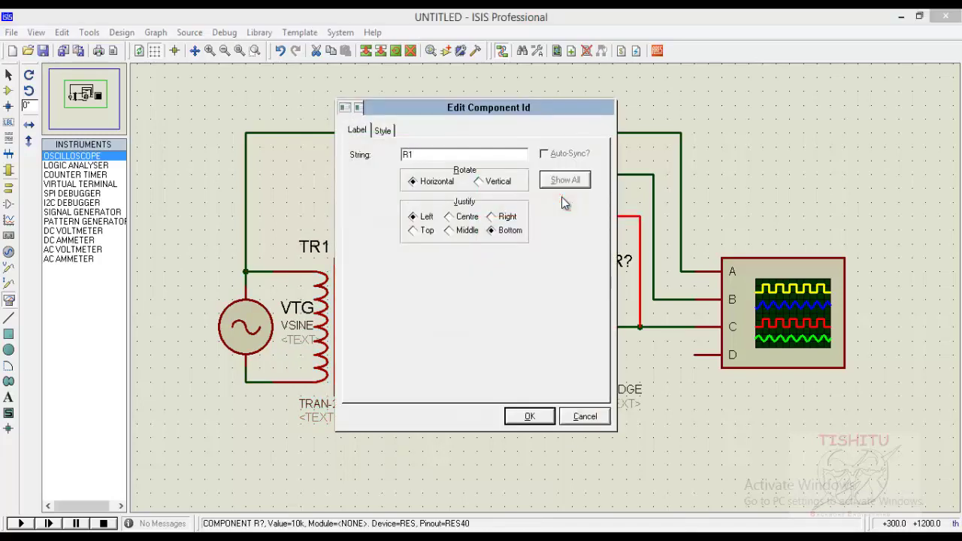
{"action": "key", "text": "Return"}
- Label the bridge BR1 and save the design as bridge
{"action": "left_click", "coordinate": [609, 263]}
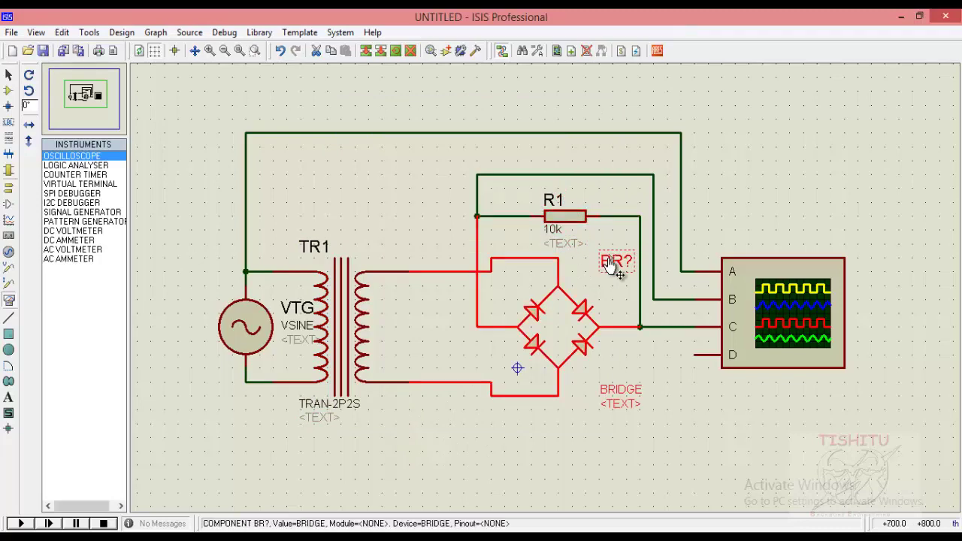
{"action": "left_click", "coordinate": [609, 263]}
{"action": "type", "text": "BR1"}
{"action": "key", "text": "Return"}
{"action": "key", "text": "ctrl+s"}
{"action": "left_click", "coordinate": [631, 376]}
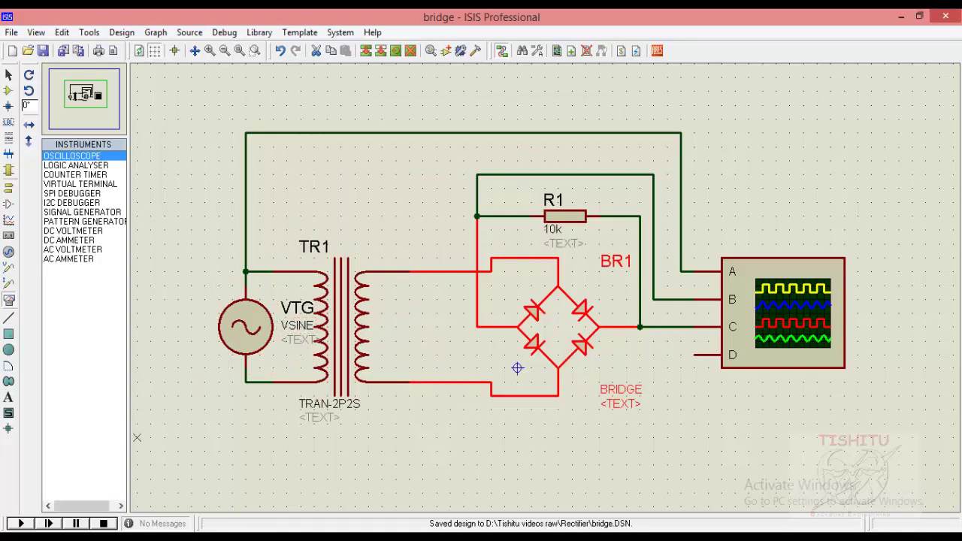
- Run the simulation and reposition the Digital Oscilloscope window showing the waveforms
{"action": "left_click", "coordinate": [21, 524]}
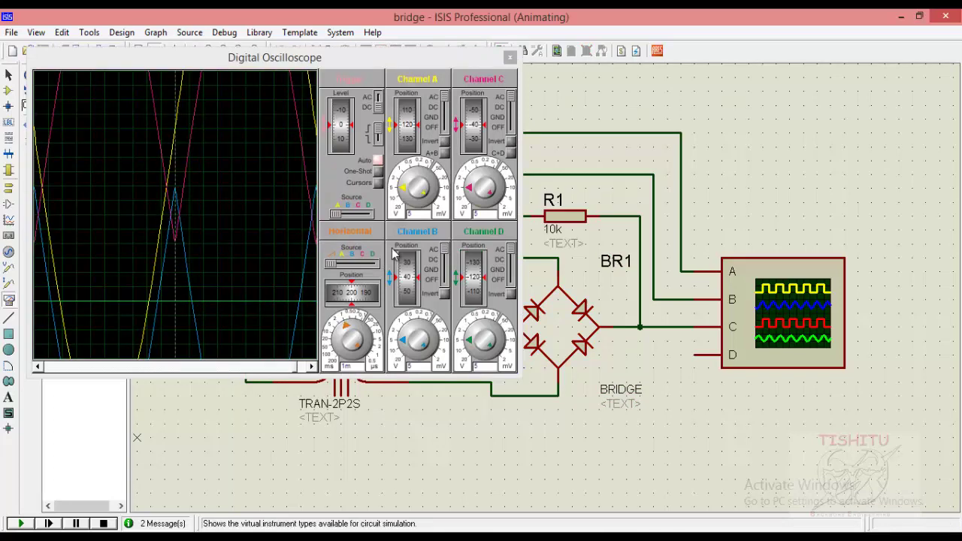
{"action": "left_click_drag", "start_coordinate": [304, 60], "coordinate": [331, 110]}
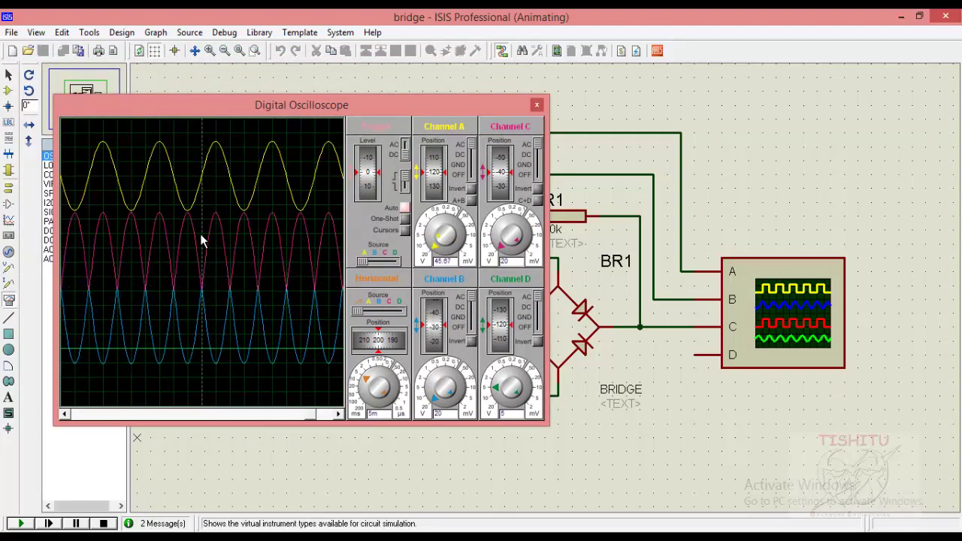
{"action": "left_click_drag", "start_coordinate": [172, 112], "coordinate": [190, 130]}
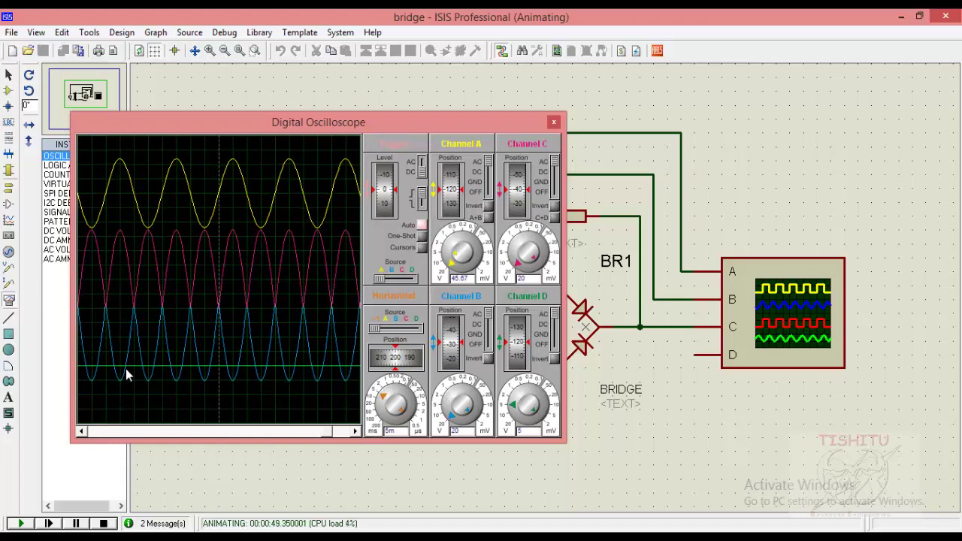
- Stop the simulation and enable Show Wire Voltage by Colour and Show Wire Current with Arrows
{"action": "left_click", "coordinate": [553, 122]}
{"action": "key", "text": "shift+Pause"}
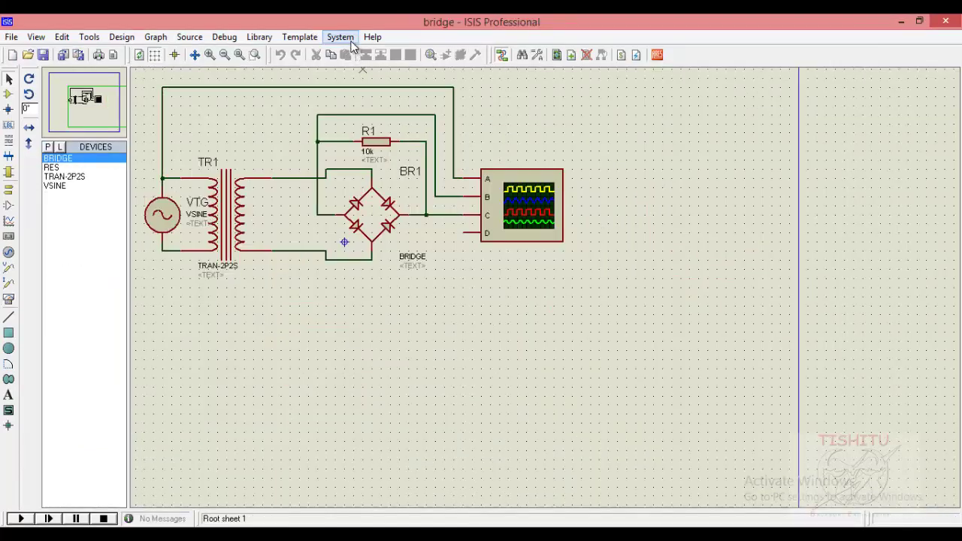
{"action": "left_click", "coordinate": [346, 34]}
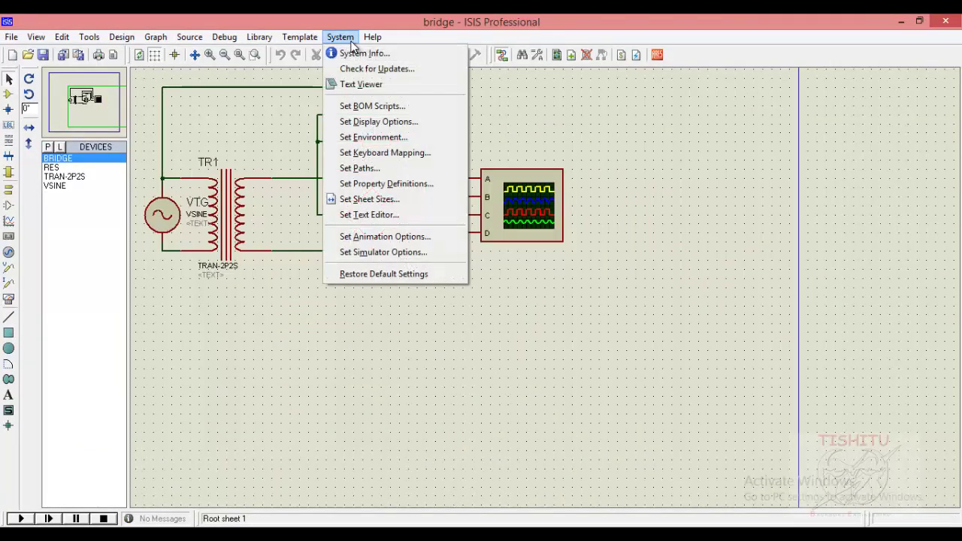
{"action": "left_click", "coordinate": [363, 239]}
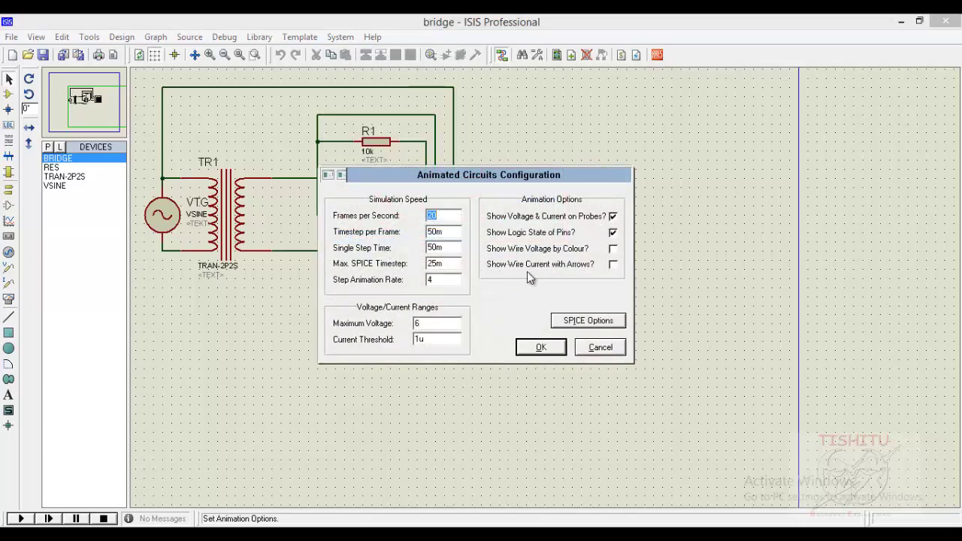
{"action": "left_click", "coordinate": [613, 249]}
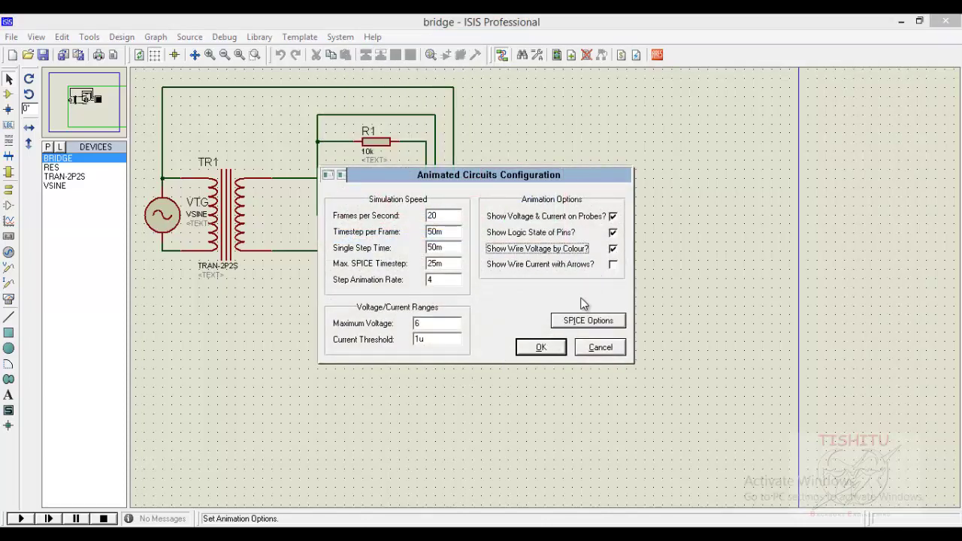
{"action": "left_click", "coordinate": [613, 266]}
{"action": "left_click", "coordinate": [542, 345]}
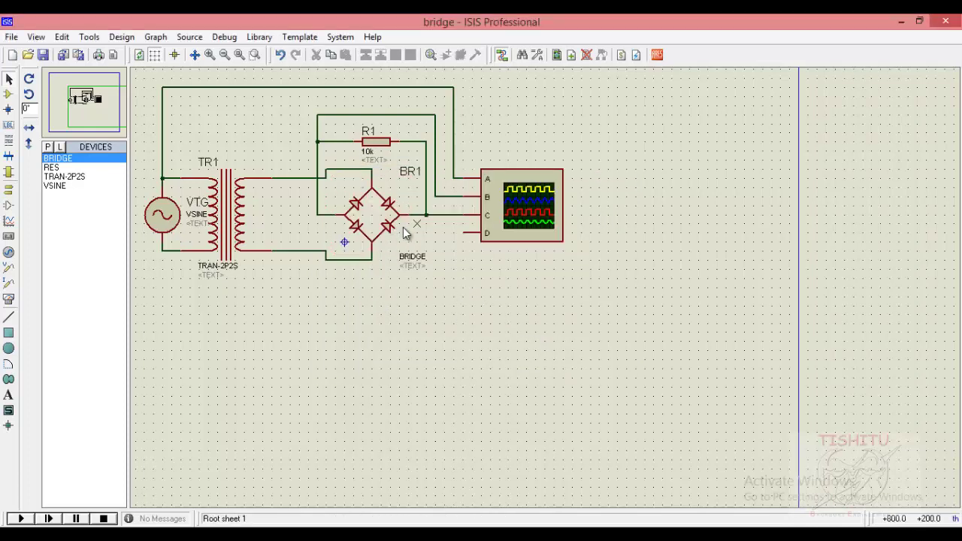
- Restart the simulation and reopen the Digital Oscilloscope from the oscilloscope's context menu
{"action": "left_click", "coordinate": [23, 521]}
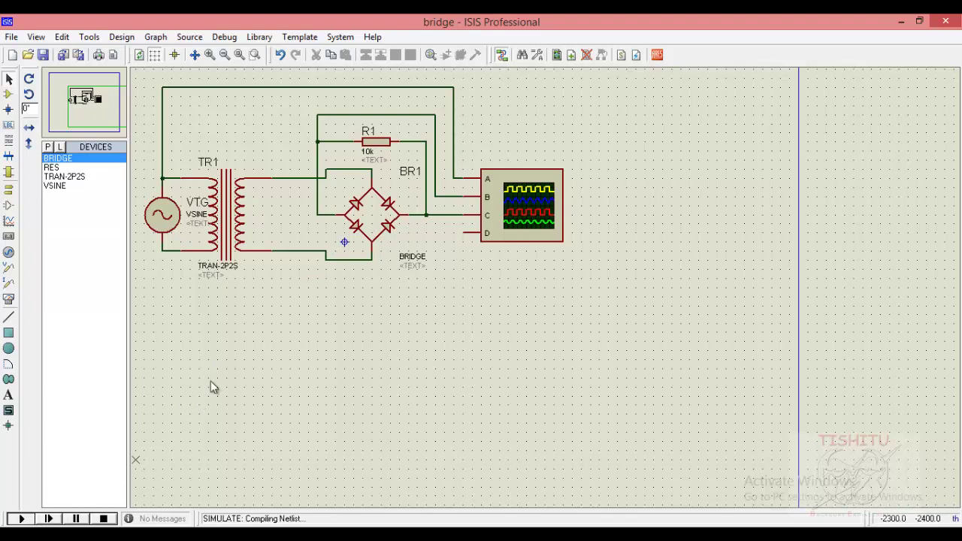
{"action": "right_click", "coordinate": [514, 214]}
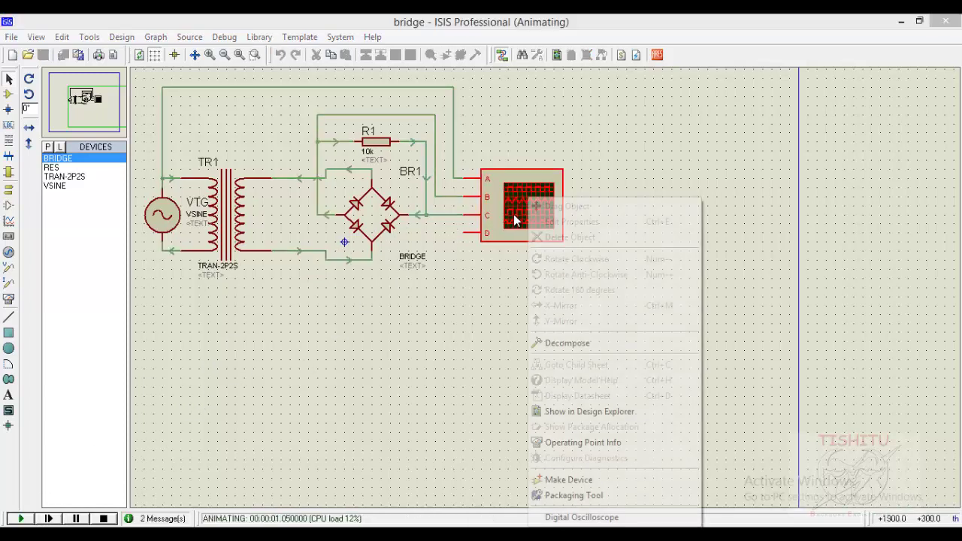
{"action": "left_click", "coordinate": [579, 517]}
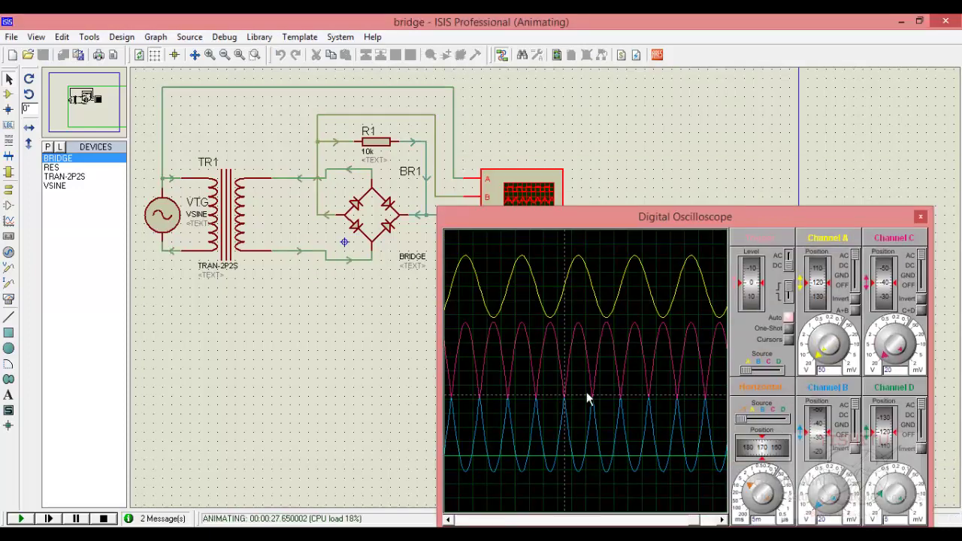